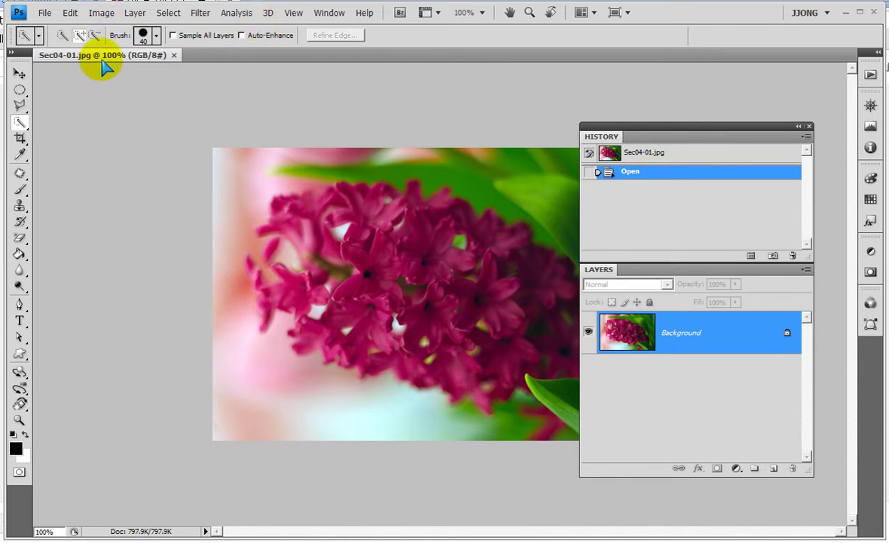
# Float Sec04-01.jpg in its own window, narrow the side panels and enlarge the window.
pyautogui.moveTo(94, 55); pyautogui.dragTo(99, 69)
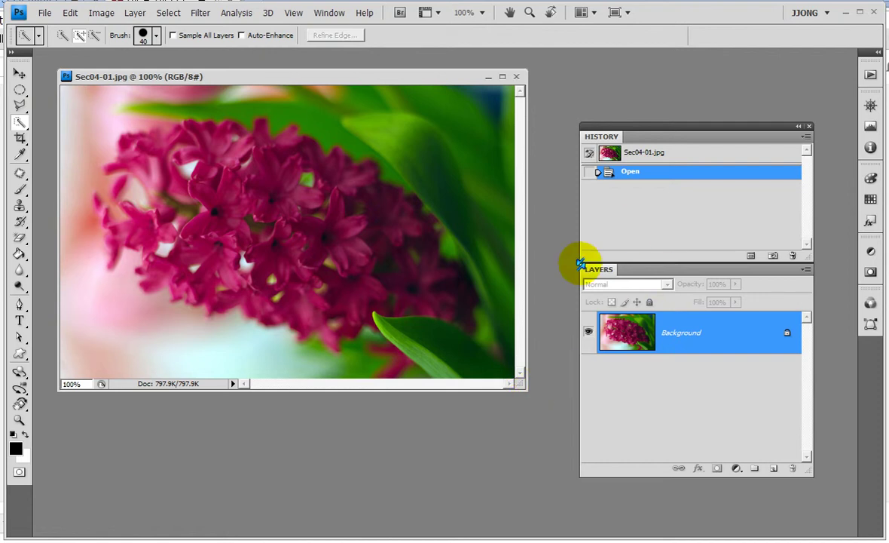
pyautogui.moveTo(579, 262); pyautogui.dragTo(623, 260)
pyautogui.moveTo(527, 390); pyautogui.dragTo(591, 440)
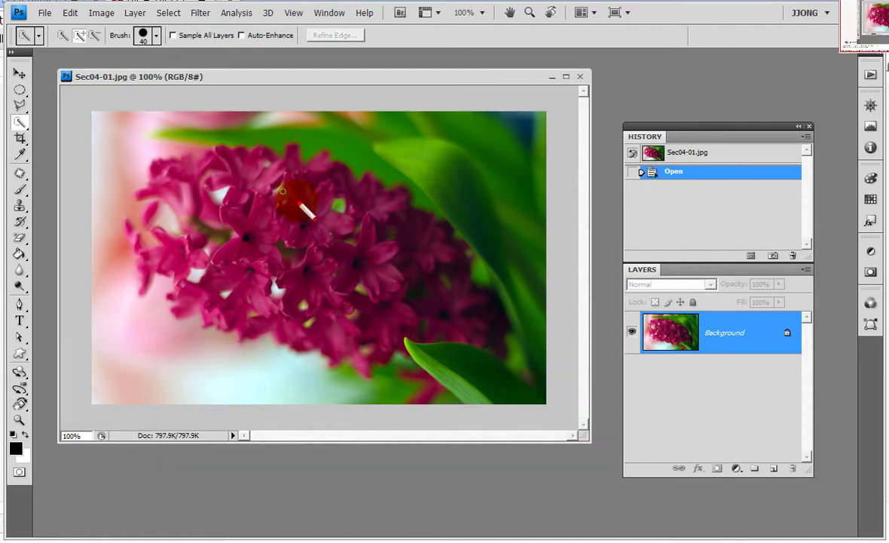
pyautogui.moveTo(26, 70)
pyautogui.mouseDown()
pyautogui.moveTo(70, 386)
pyautogui.moveTo(19, 447)
pyautogui.mouseUp()
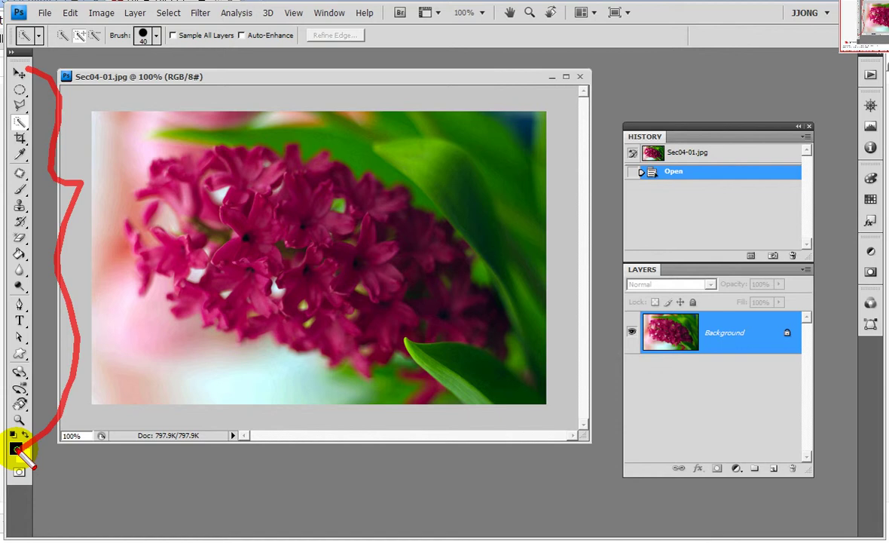
# Activate the Dodge tool (Midtones, 50% exposure) and show the Dodge/Burn/Sponge flyout.
pyautogui.moveTo(324, 326)
pyautogui.mouseDown()
pyautogui.moveTo(192, 162)
pyautogui.moveTo(369, 363)
pyautogui.mouseUp()
pyautogui.moveTo(260, 317); pyautogui.dragTo(226, 269)
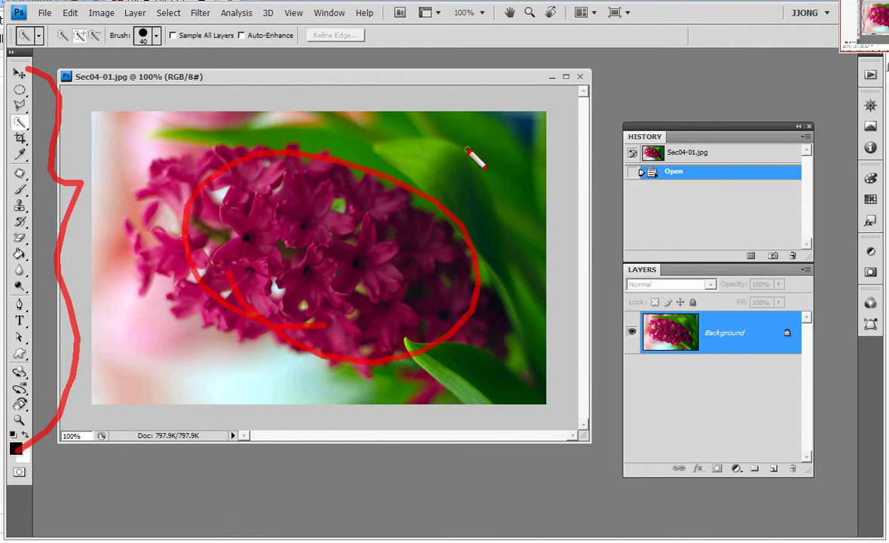
pyautogui.moveTo(43, 200); pyautogui.dragTo(60, 296)
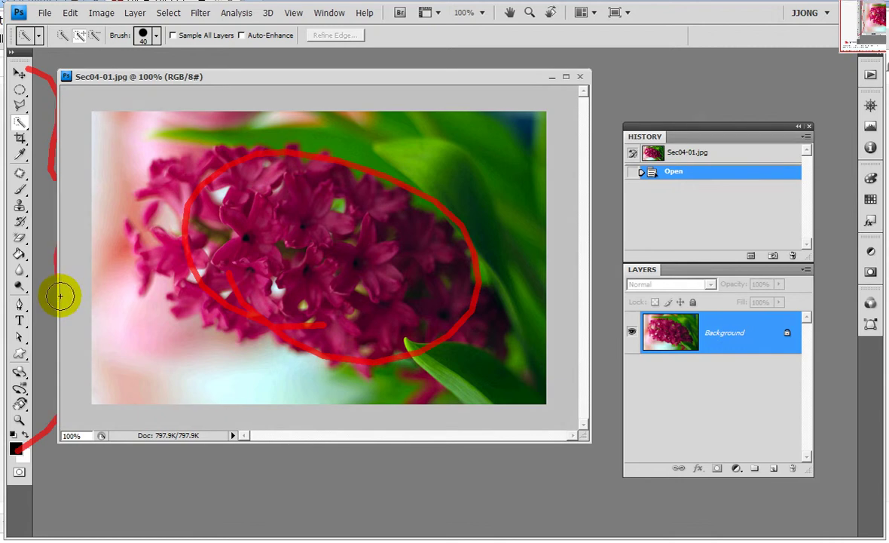
pyautogui.press('e')
pyautogui.moveTo(18, 249); pyautogui.dragTo(55, 258)
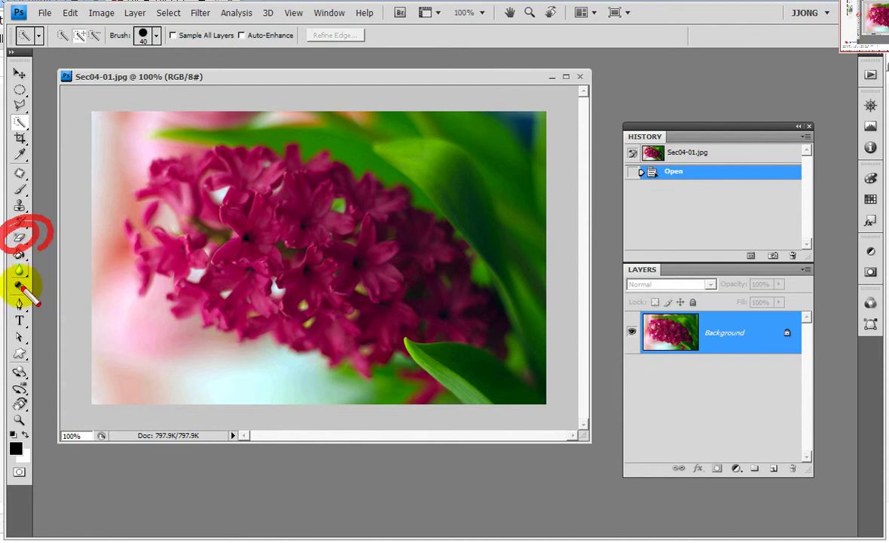
pyautogui.click(19, 287)
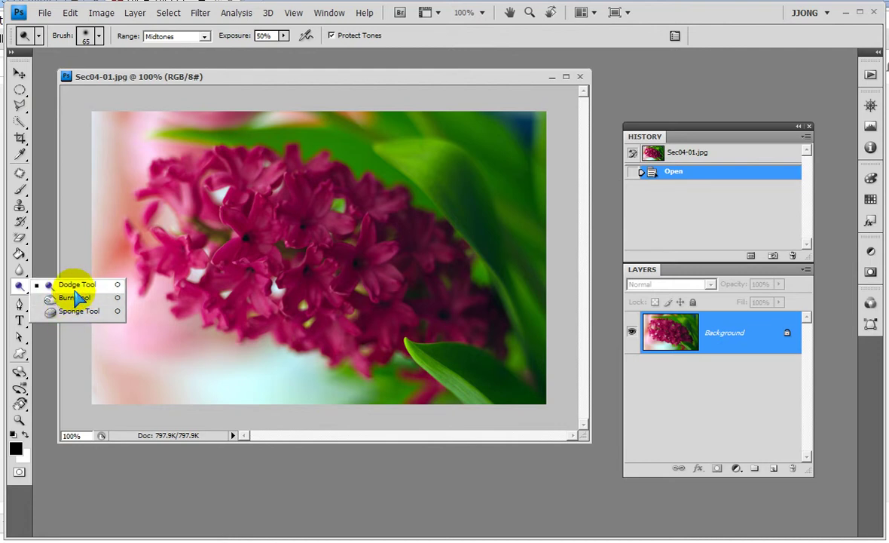
# Choose the Dodge tool and brighten part of the flower cluster with one stroke.
pyautogui.click(75, 297)
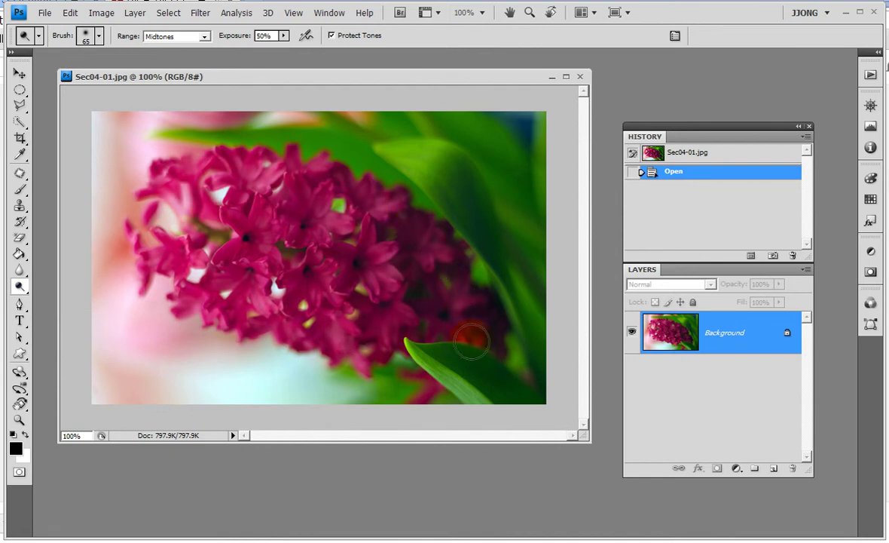
pyautogui.moveTo(189, 257); pyautogui.dragTo(283, 257)
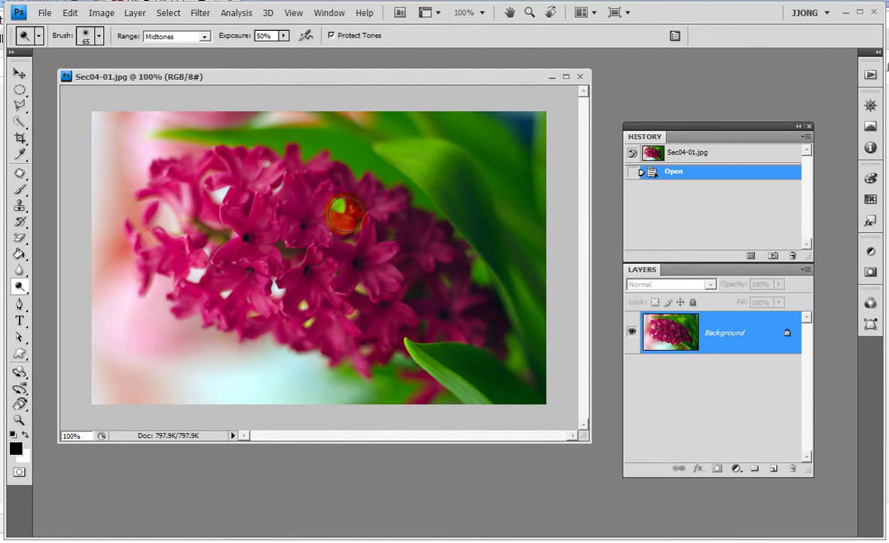
pyautogui.click(718, 155)
pyautogui.click(718, 185)
# Toggle between the original snapshot and Dodge Tool state in History to compare.
pyautogui.click(720, 155)
pyautogui.click(724, 184)
pyautogui.click(728, 154)
pyautogui.click(727, 171)
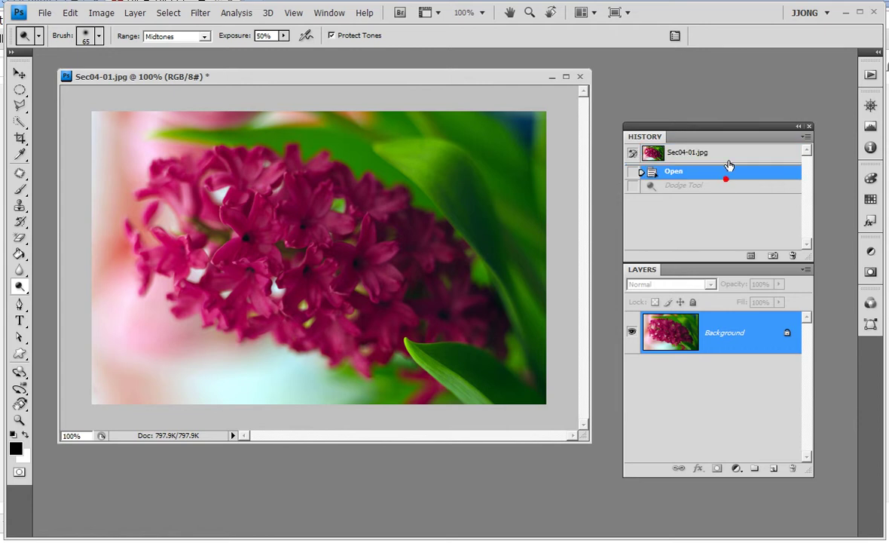
pyautogui.click(729, 153)
pyautogui.click(732, 185)
pyautogui.click(732, 153)
pyautogui.click(733, 184)
pyautogui.click(740, 171)
pyautogui.click(740, 154)
pyautogui.click(740, 186)
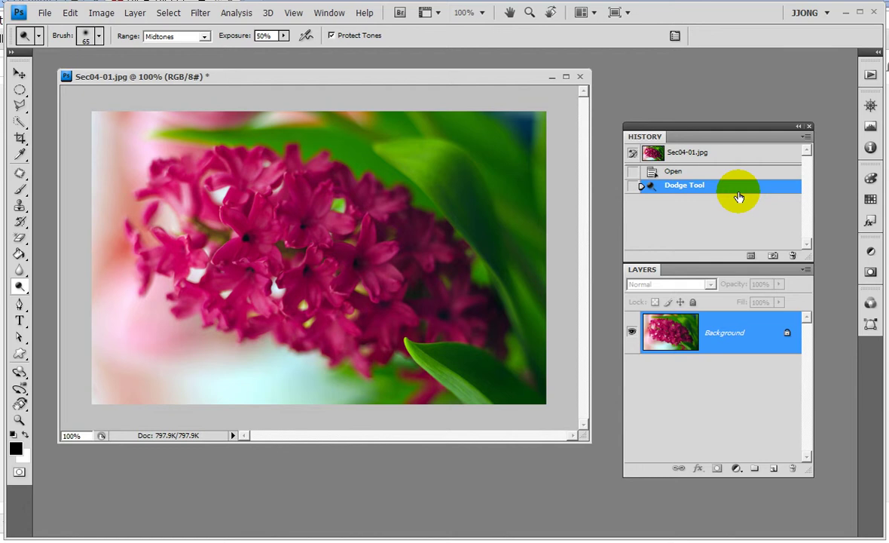
# Switch to the Burn tool at brush size 100 and darken the green leaves.
pyautogui.rightClick(20, 287)
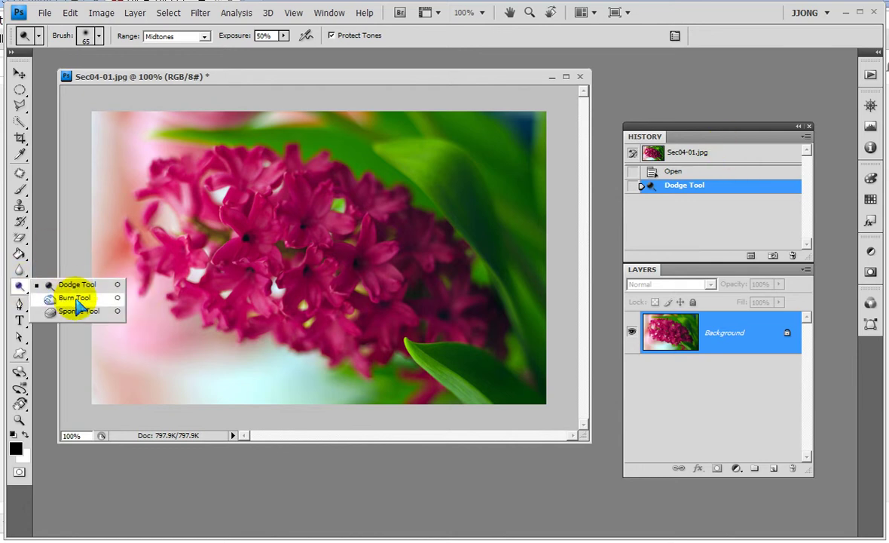
pyautogui.click(75, 297)
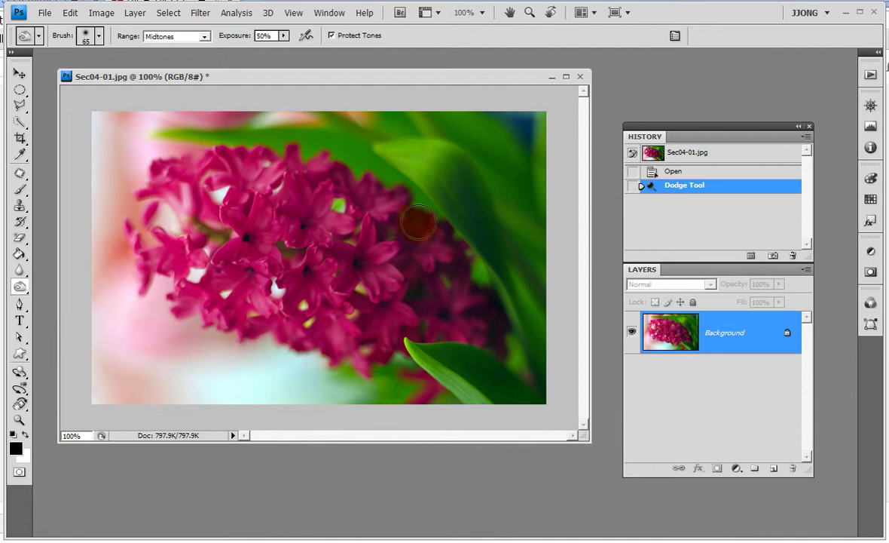
pyautogui.press(']')
pyautogui.press(']')
pyautogui.press(']')
pyautogui.moveTo(411, 137)
pyautogui.mouseDown()
pyautogui.moveTo(445, 179)
pyautogui.moveTo(520, 331)
pyautogui.mouseUp()
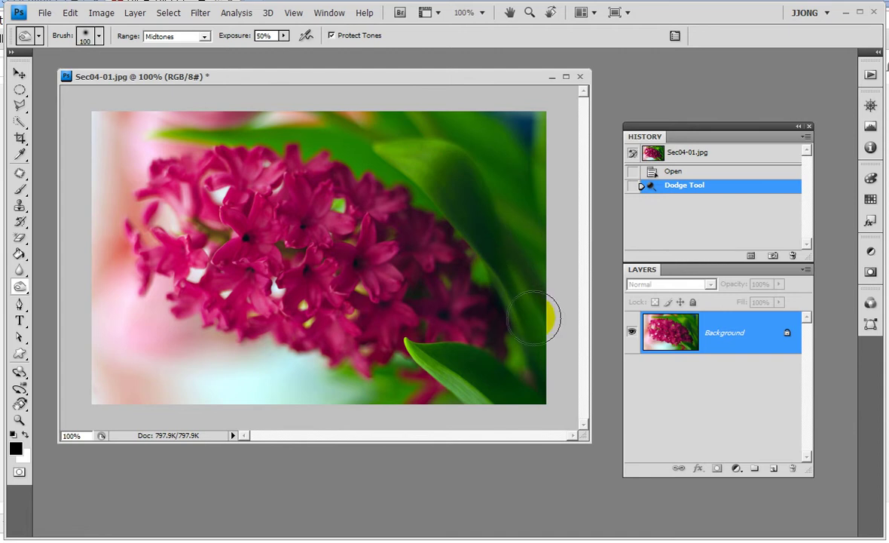
pyautogui.moveTo(423, 163); pyautogui.dragTo(512, 188)
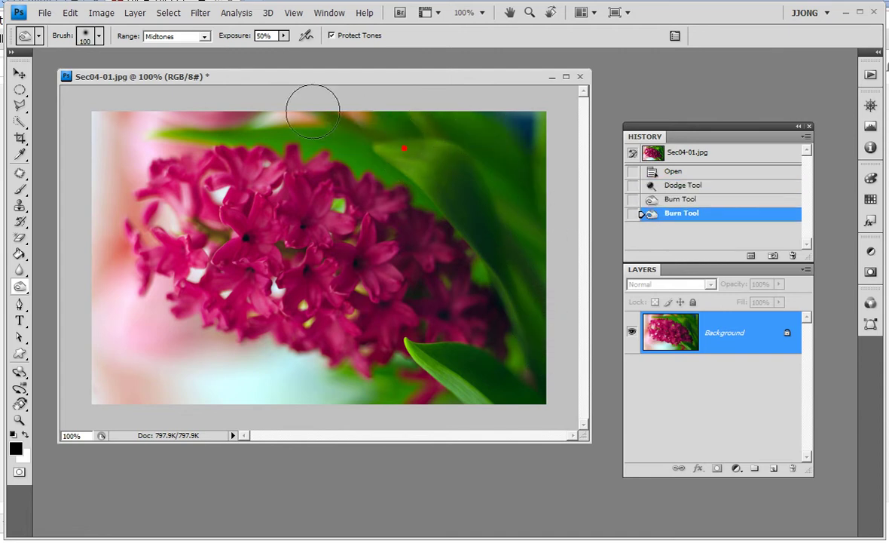
# Burn the left edge, the lower flowers and leaf, and the top-right leaf corner.
pyautogui.moveTo(86, 134); pyautogui.dragTo(87, 180)
pyautogui.moveTo(102, 355)
pyautogui.mouseDown()
pyautogui.moveTo(97, 317)
pyautogui.moveTo(317, 416)
pyautogui.mouseUp()
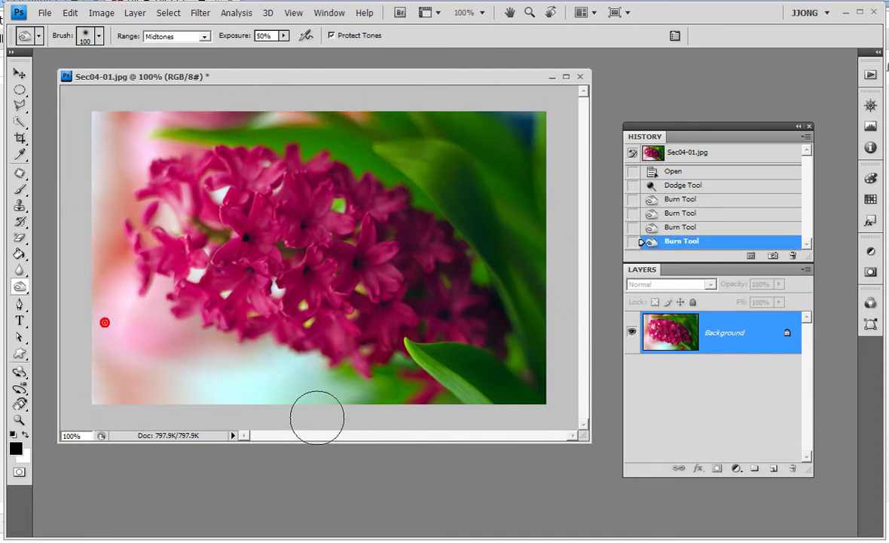
pyautogui.moveTo(278, 393); pyautogui.dragTo(422, 355)
pyautogui.moveTo(377, 320); pyautogui.dragTo(493, 368)
pyautogui.click(493, 368)
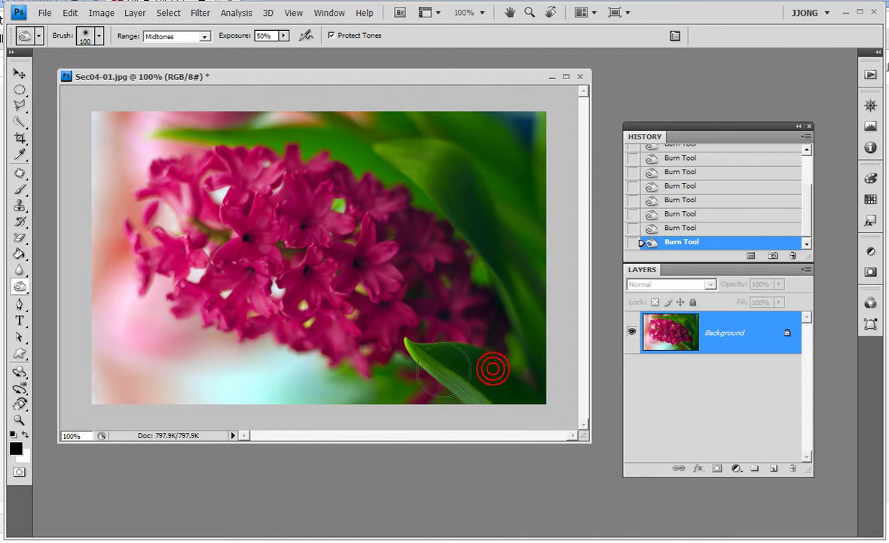
pyautogui.click(516, 132)
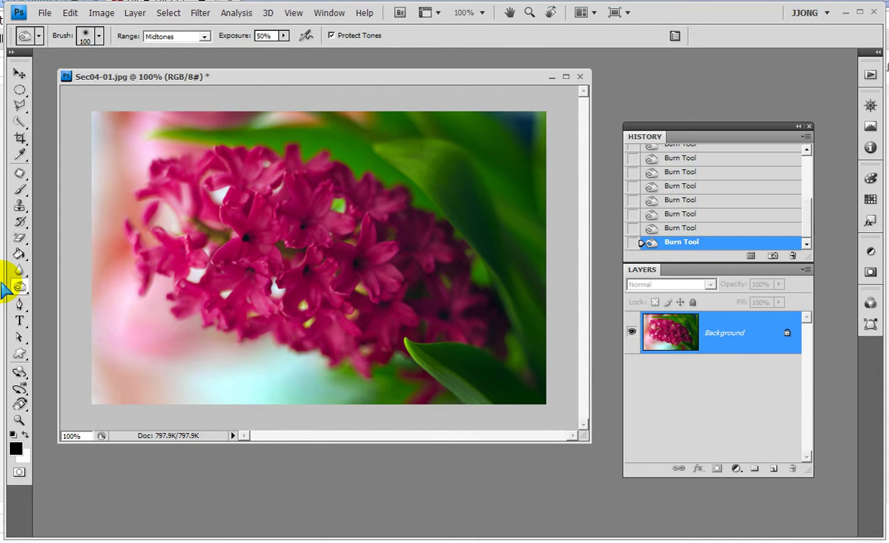
pyautogui.moveTo(20, 286); pyautogui.dragTo(70, 318)
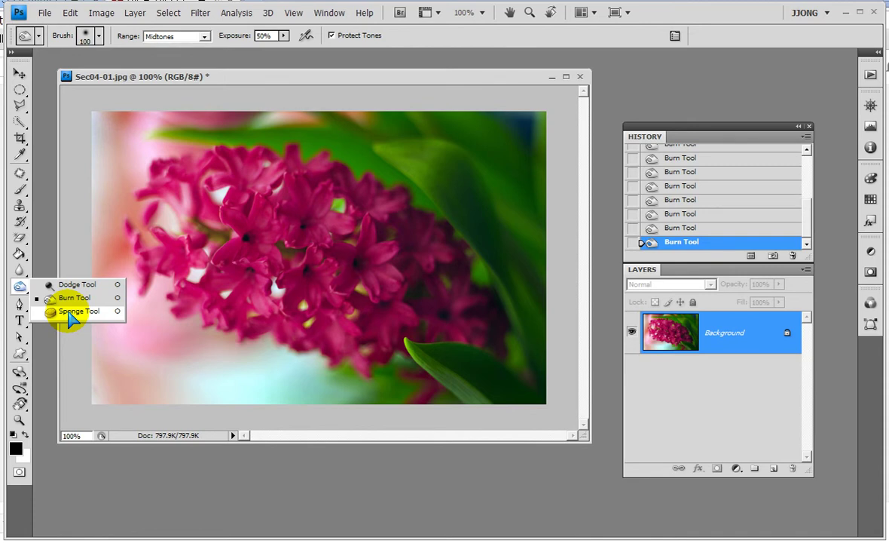
# Select the Sponge tool (Desaturate, 50% flow, Vibrance, size 65) and open its Mode choices.
pyautogui.moveTo(68, 310)
pyautogui.mouseDown()
pyautogui.moveTo(76, 294)
pyautogui.moveTo(79, 318)
pyautogui.mouseUp()
pyautogui.click(78, 312)
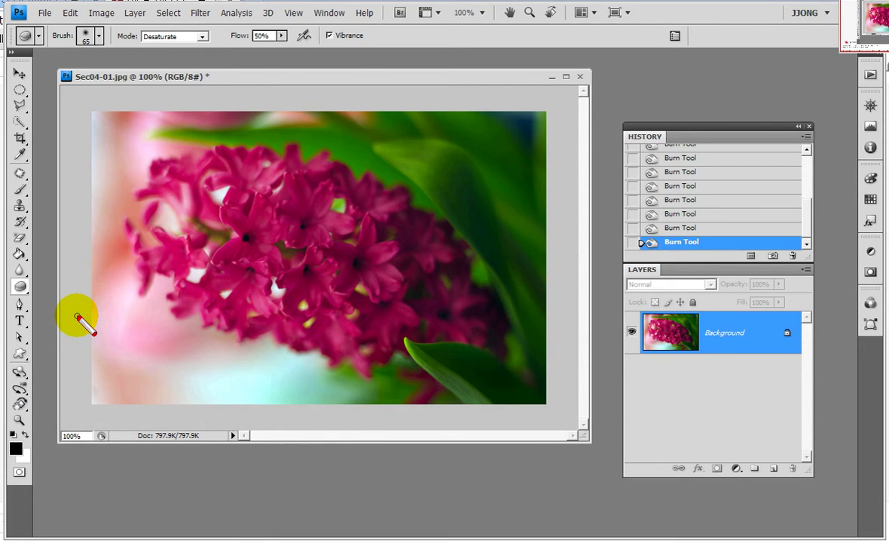
pyautogui.moveTo(147, 77)
pyautogui.mouseDown()
pyautogui.moveTo(216, 25)
pyautogui.moveTo(136, 87)
pyautogui.mouseUp()
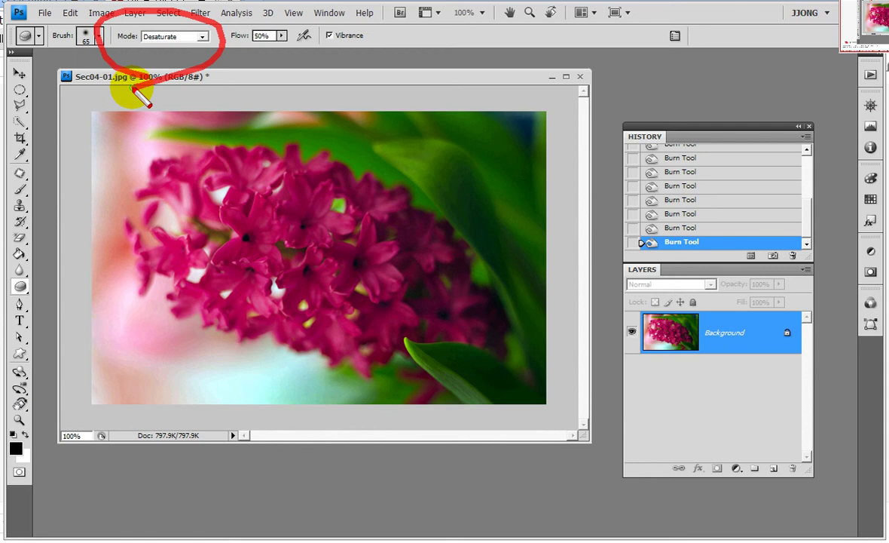
# Set the sponge to Saturate and intensify the colour of the flower cluster.
pyautogui.click(201, 36)
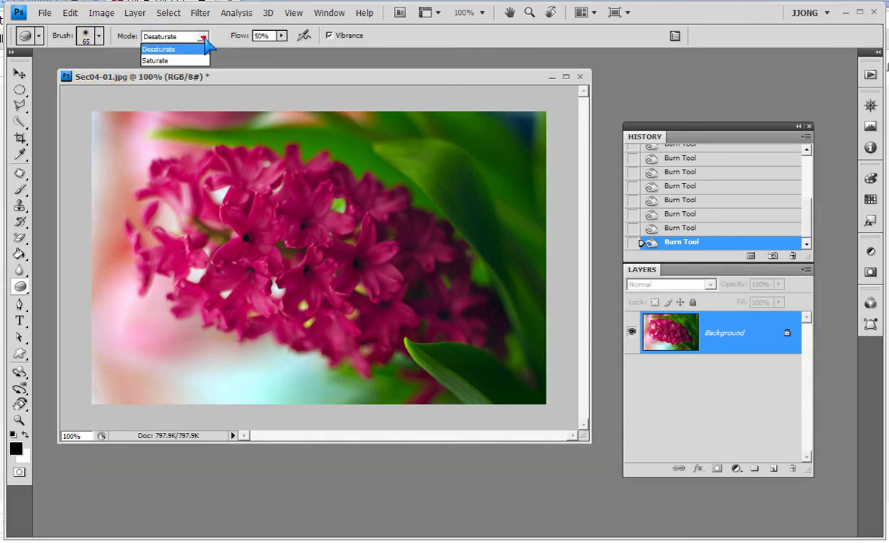
pyautogui.click(189, 61)
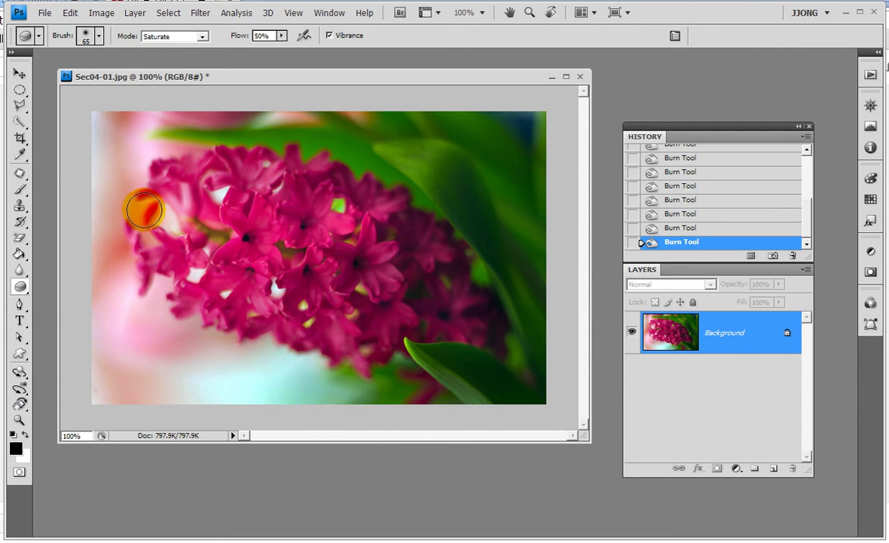
pyautogui.moveTo(260, 318); pyautogui.dragTo(289, 242)
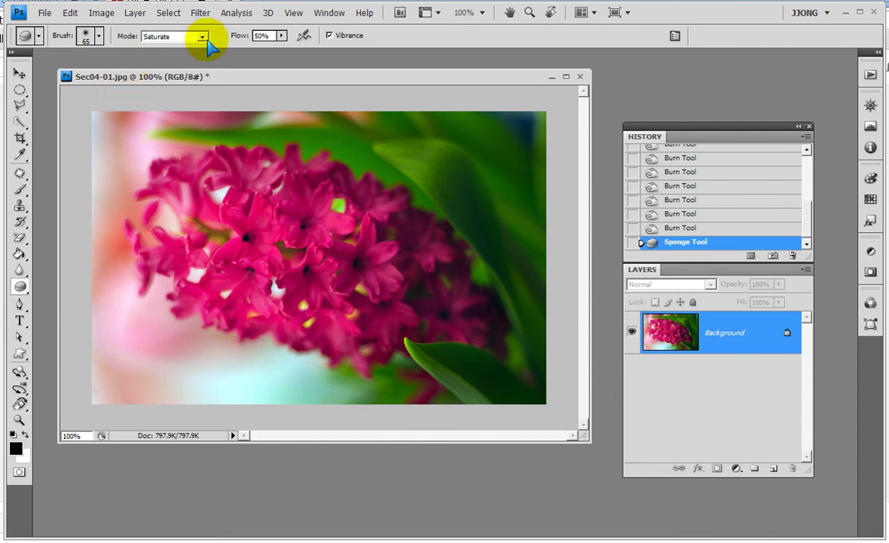
pyautogui.click(202, 36)
pyautogui.click(379, 275)
pyautogui.moveTo(212, 304); pyautogui.dragTo(142, 318)
# Switch the sponge to Desaturate and tone down the upper-left flowers.
pyautogui.click(202, 36)
pyautogui.click(169, 45)
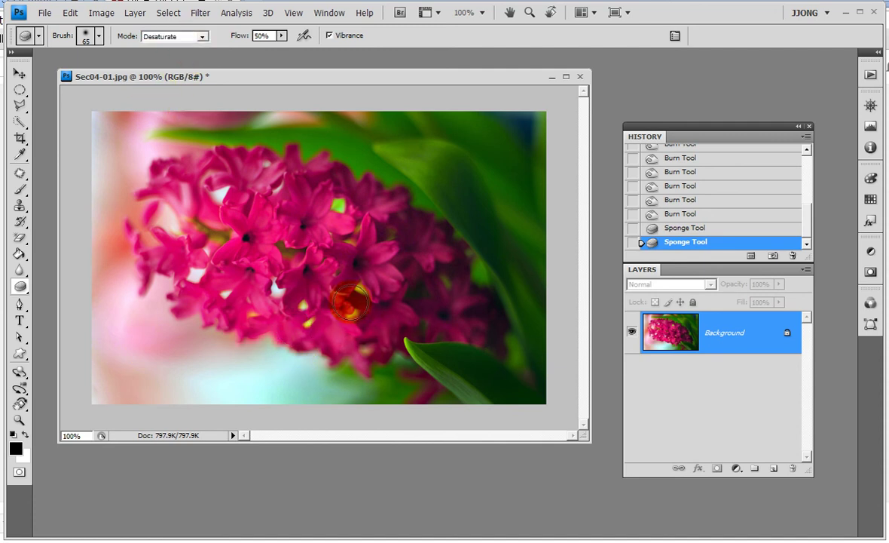
pyautogui.moveTo(378, 317); pyautogui.dragTo(149, 272)
pyautogui.moveTo(151, 191); pyautogui.dragTo(222, 190)
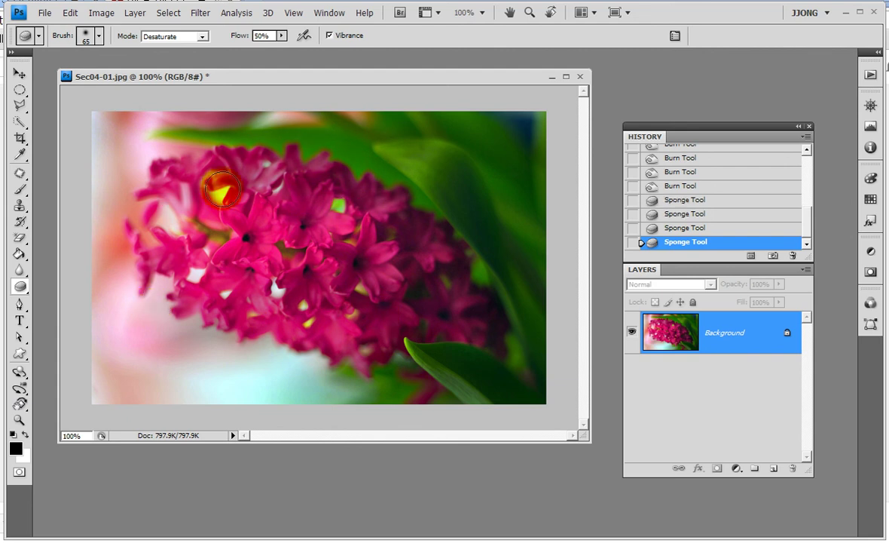